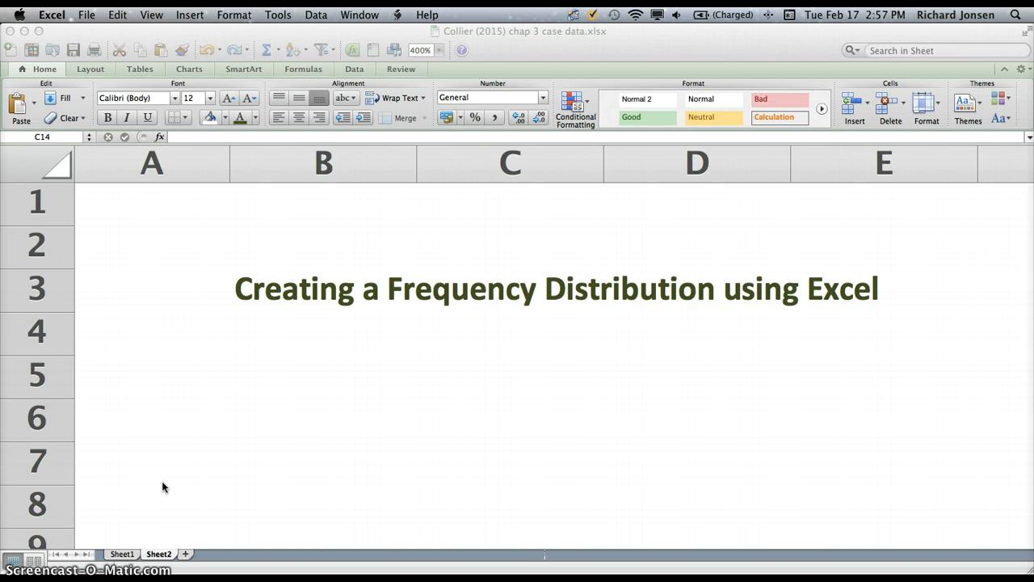
Open Sheet1 and look through the customer wait times in seconds and minutes down to the last call.
{"action": "left_click", "coordinate": [121, 554]}
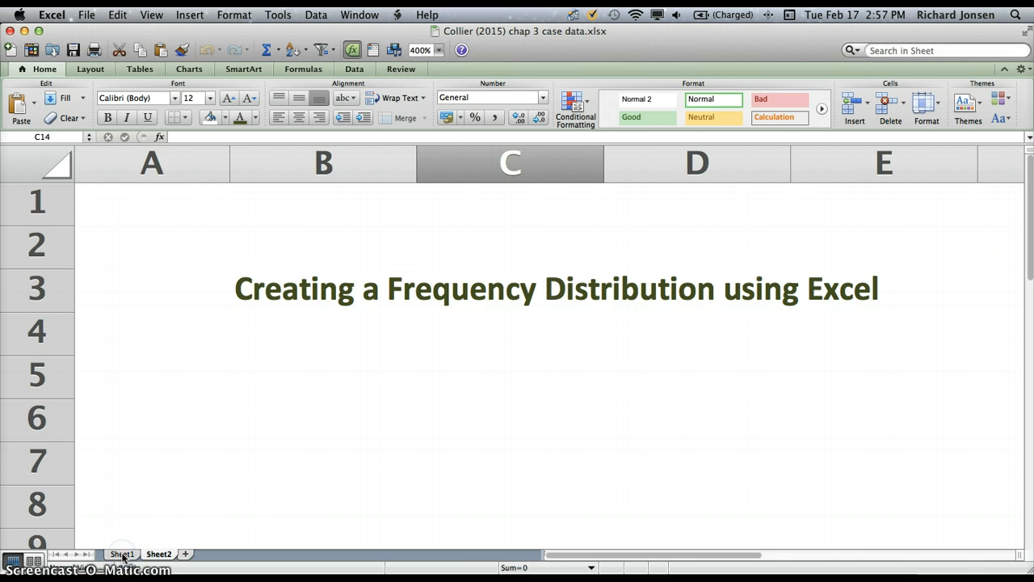
{"action": "left_click", "coordinate": [121, 554]}
{"action": "left_click", "coordinate": [457, 414]}
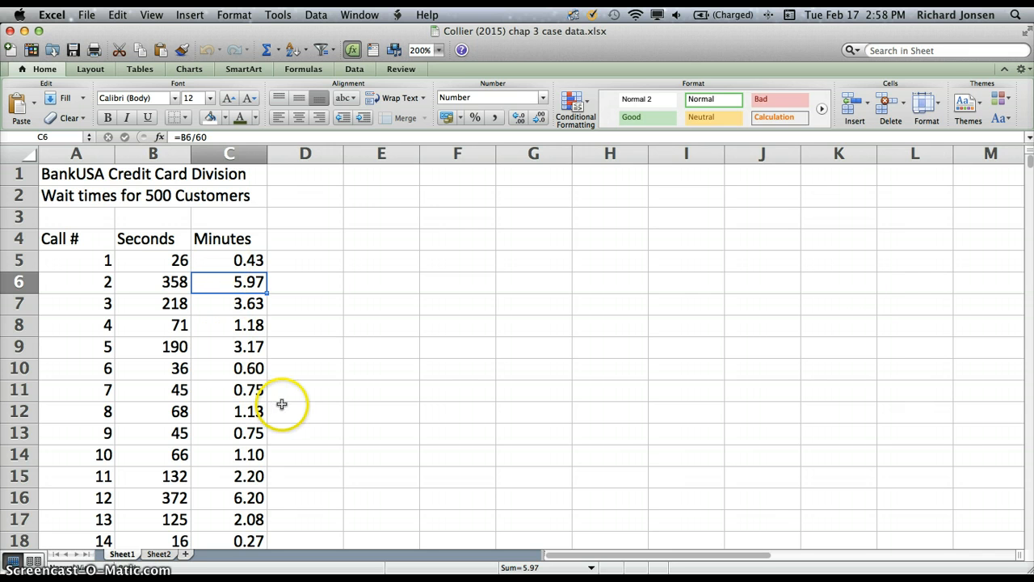
{"action": "scroll", "coordinate": [288, 411], "scroll_direction": "down", "scroll_amount": 20}
{"action": "scroll", "coordinate": [288, 412], "scroll_direction": "down", "scroll_amount": 20}
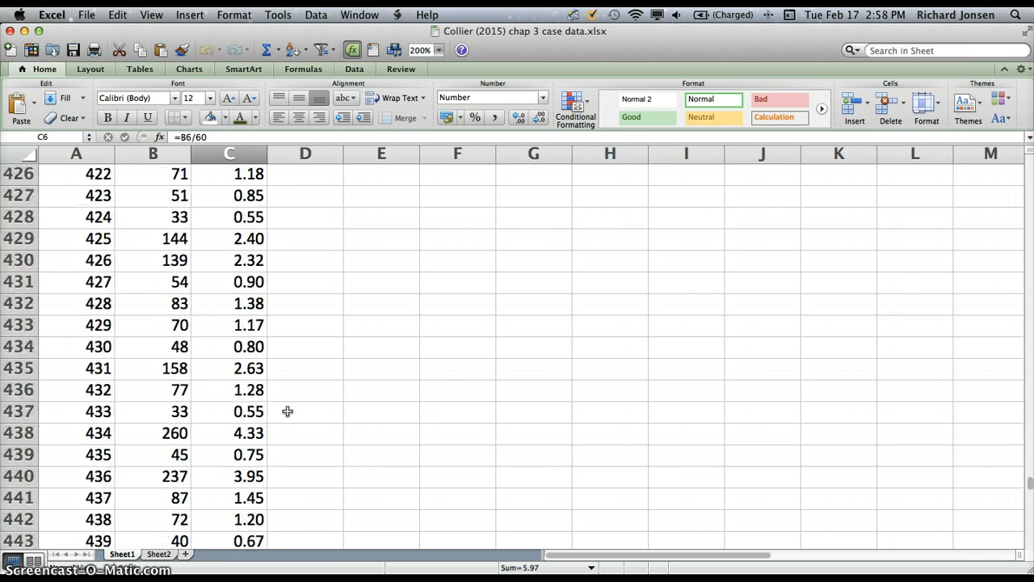
{"action": "scroll", "coordinate": [288, 411], "scroll_direction": "up", "scroll_amount": 20}
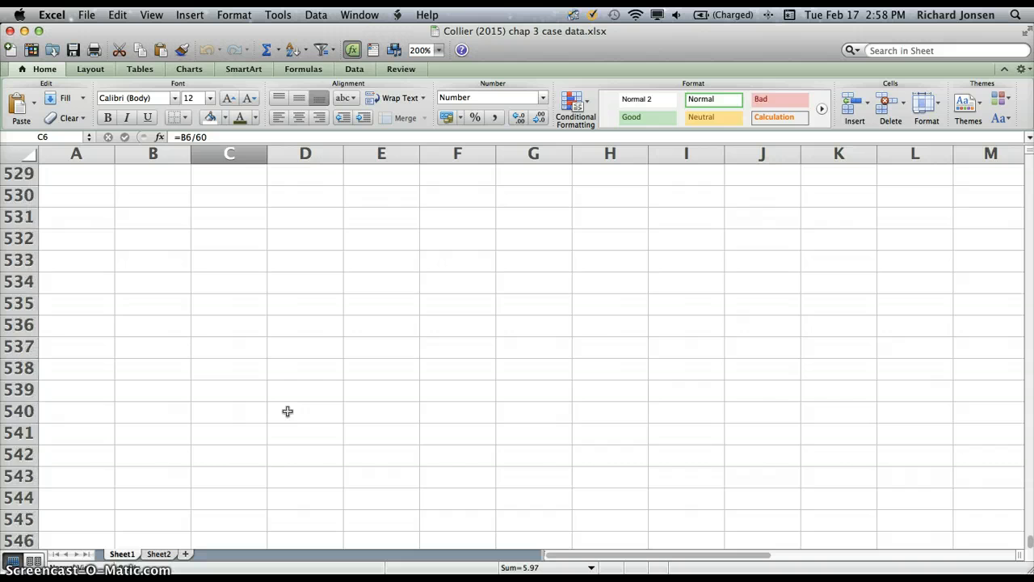
{"action": "scroll", "coordinate": [288, 411], "scroll_direction": "down", "scroll_amount": 10}
{"action": "scroll", "coordinate": [287, 411], "scroll_direction": "up", "scroll_amount": 3}
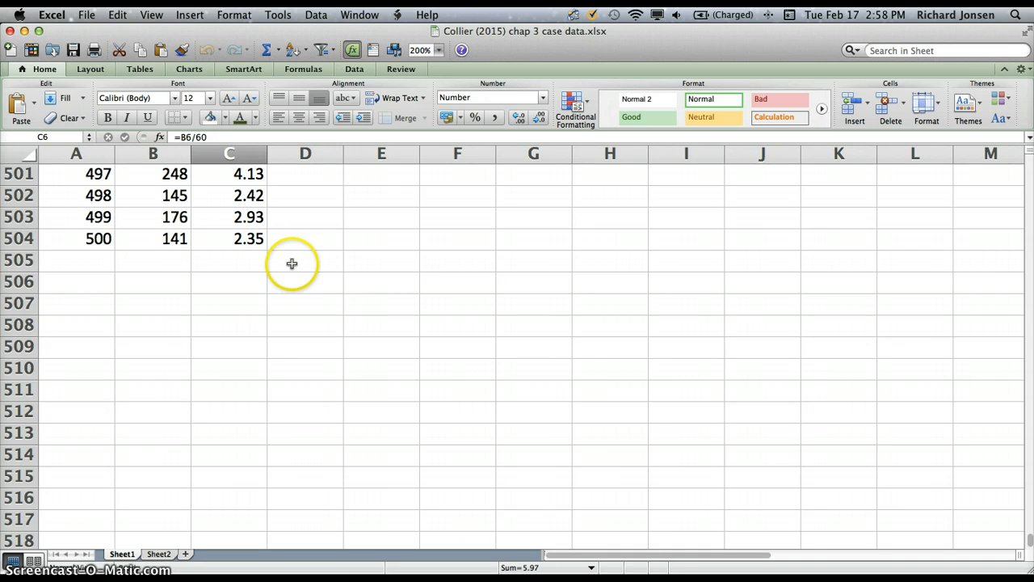
{"action": "scroll", "coordinate": [291, 264], "scroll_direction": "up", "scroll_amount": 5}
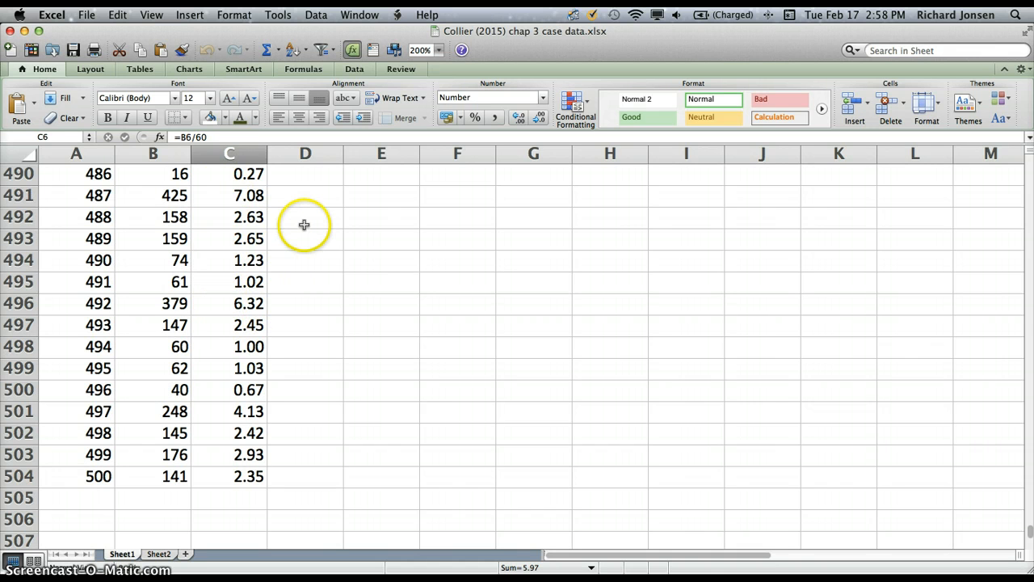
{"action": "scroll", "coordinate": [303, 225], "scroll_direction": "up", "scroll_amount": 6}
{"action": "scroll", "coordinate": [304, 225], "scroll_direction": "up", "scroll_amount": 3}
{"action": "scroll", "coordinate": [303, 225], "scroll_direction": "up", "scroll_amount": 20}
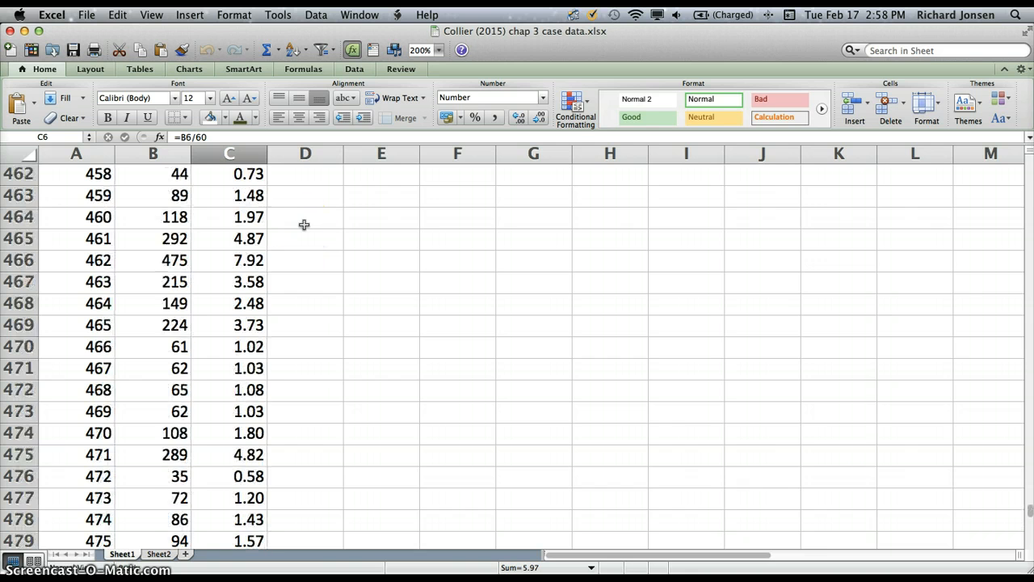
{"action": "scroll", "coordinate": [304, 225], "scroll_direction": "up", "scroll_amount": 15}
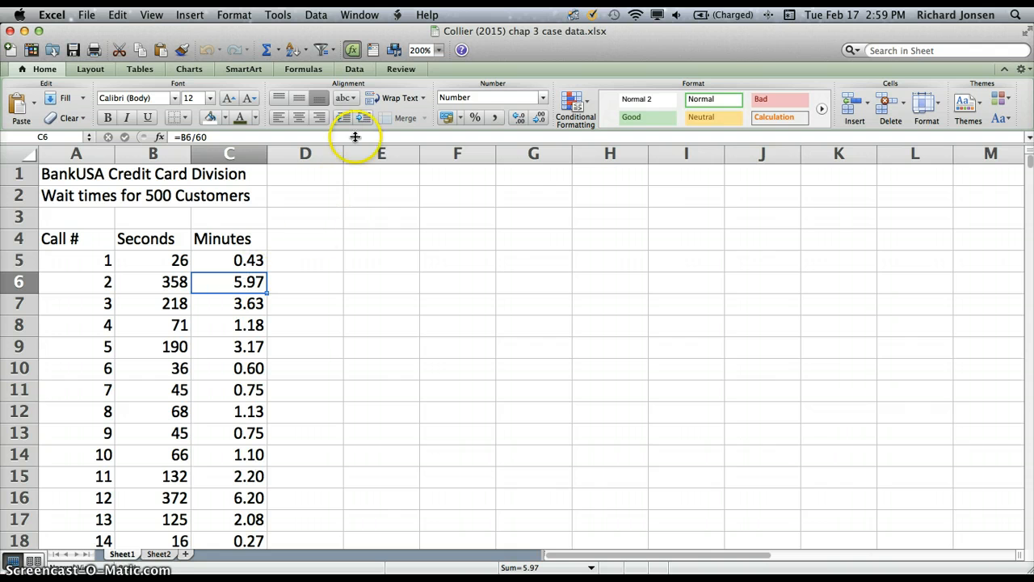
Create a PivotTable from the wait-time data on a new sheet and remove the Seconds and Call # fields from it.
{"action": "left_click", "coordinate": [354, 70]}
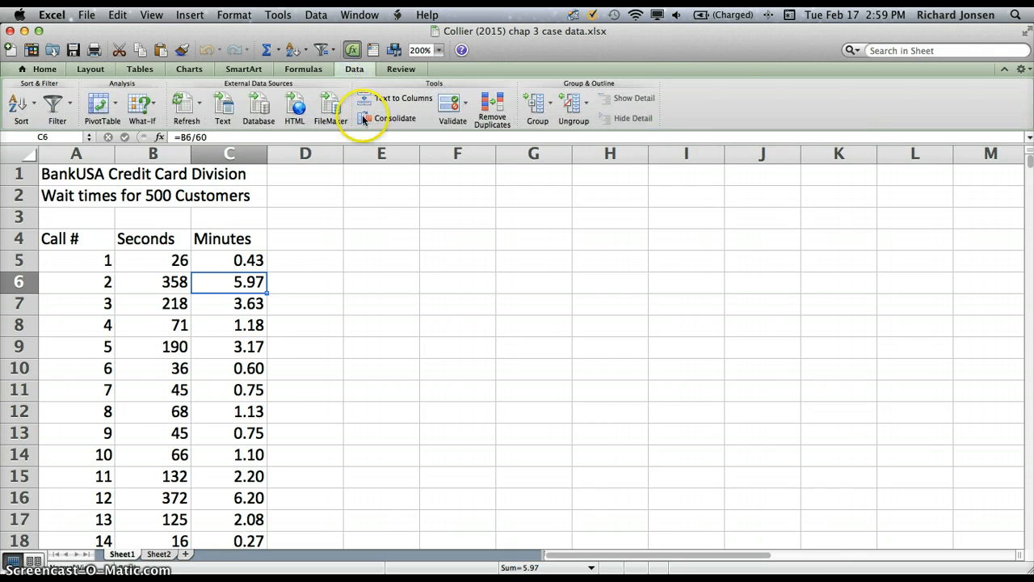
{"action": "left_click", "coordinate": [101, 106]}
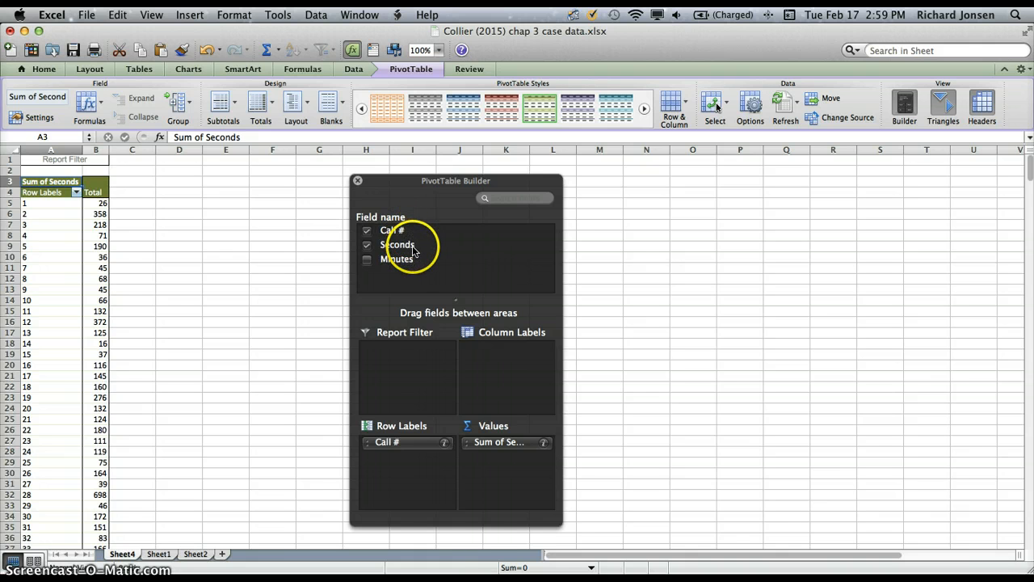
{"action": "left_click", "coordinate": [367, 245]}
{"action": "left_click", "coordinate": [367, 233]}
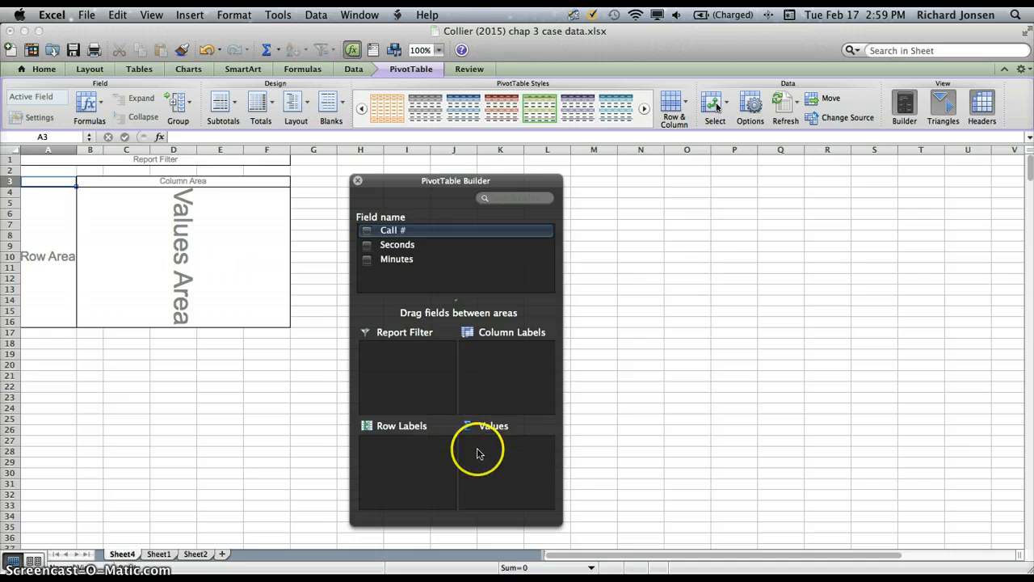
Add the Minutes field to both the Row Labels and the Values areas of the PivotTable.
{"action": "left_click", "coordinate": [400, 260]}
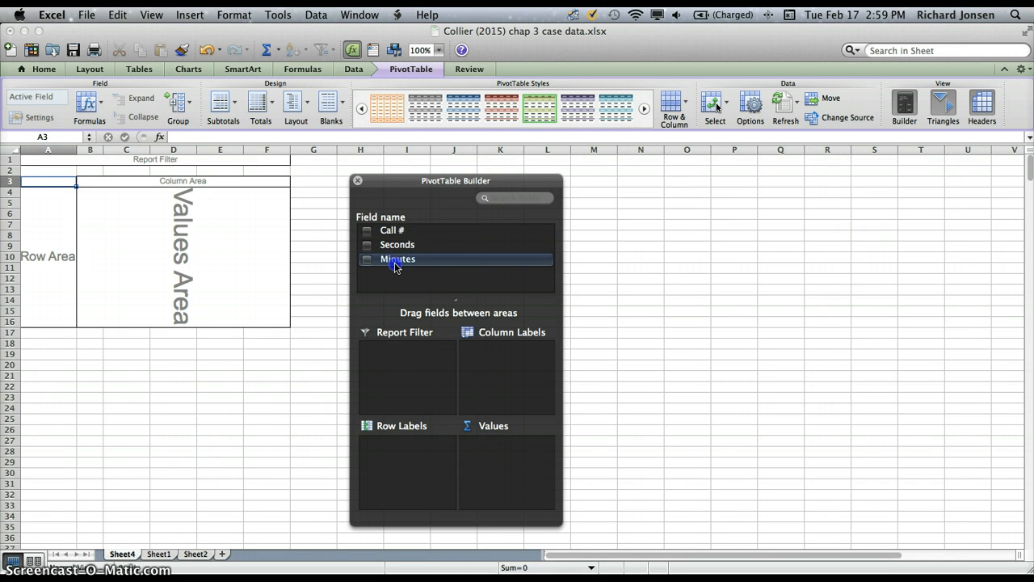
{"action": "left_click_drag", "start_coordinate": [394, 262], "coordinate": [392, 459]}
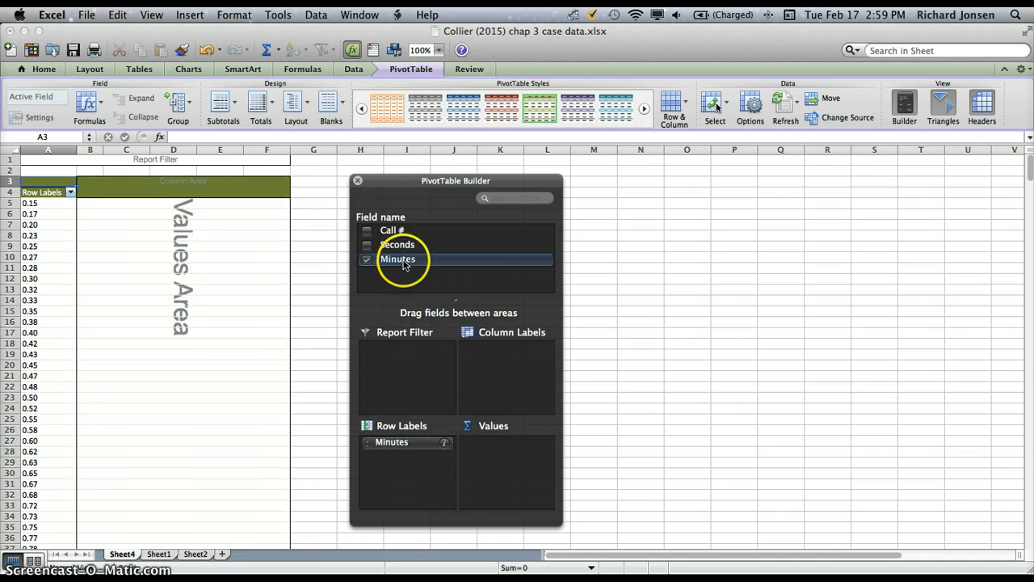
{"action": "left_click_drag", "start_coordinate": [405, 264], "coordinate": [509, 464]}
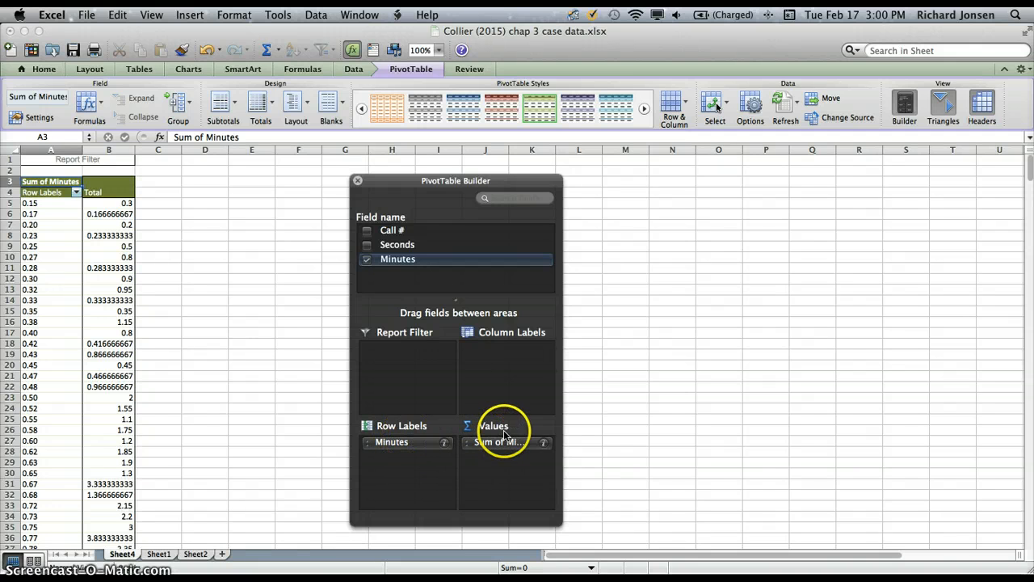
Summarize the Minutes values in the PivotTable by Count.
{"action": "left_click", "coordinate": [545, 446]}
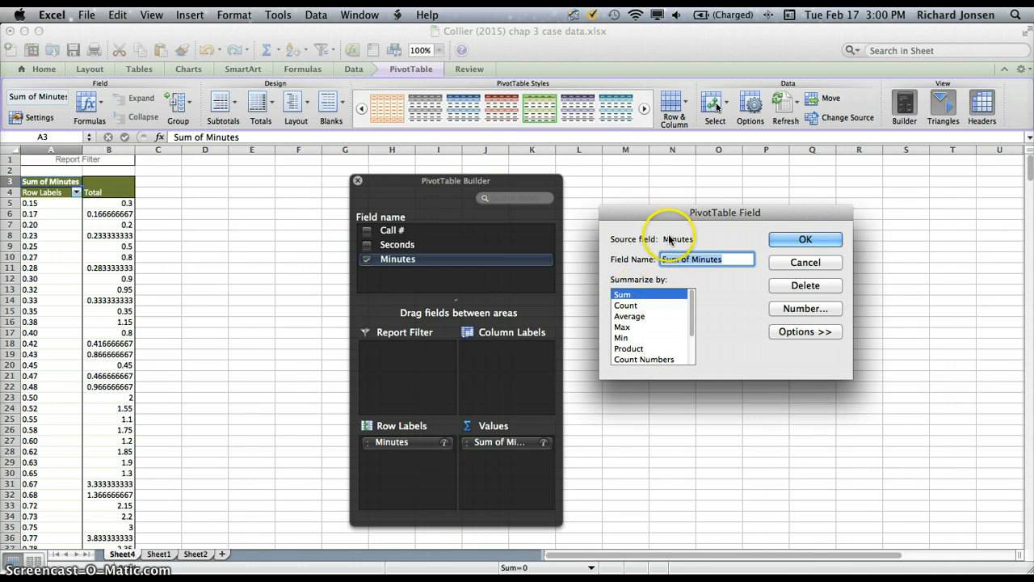
{"action": "left_click", "coordinate": [644, 306]}
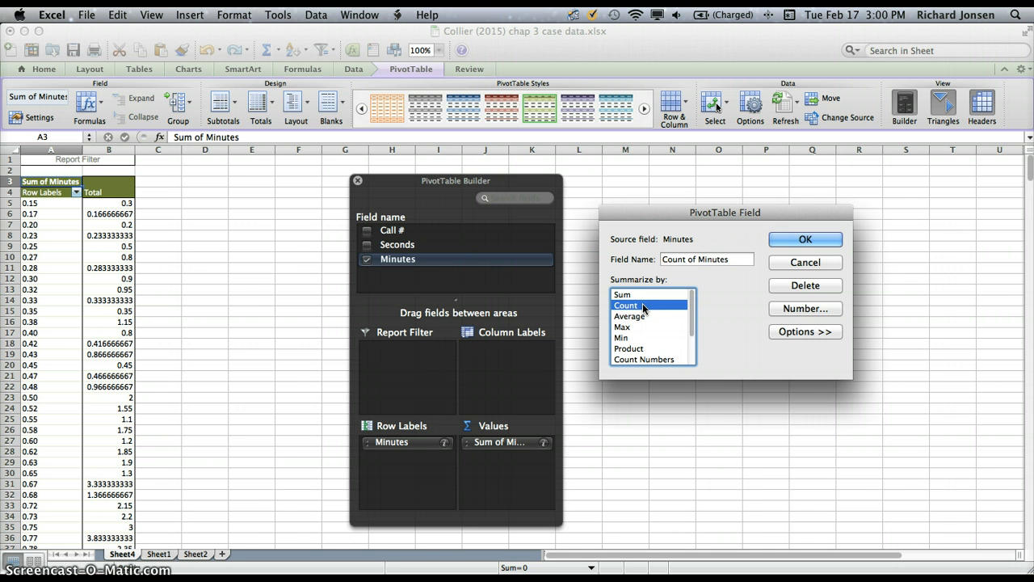
{"action": "left_click", "coordinate": [802, 239]}
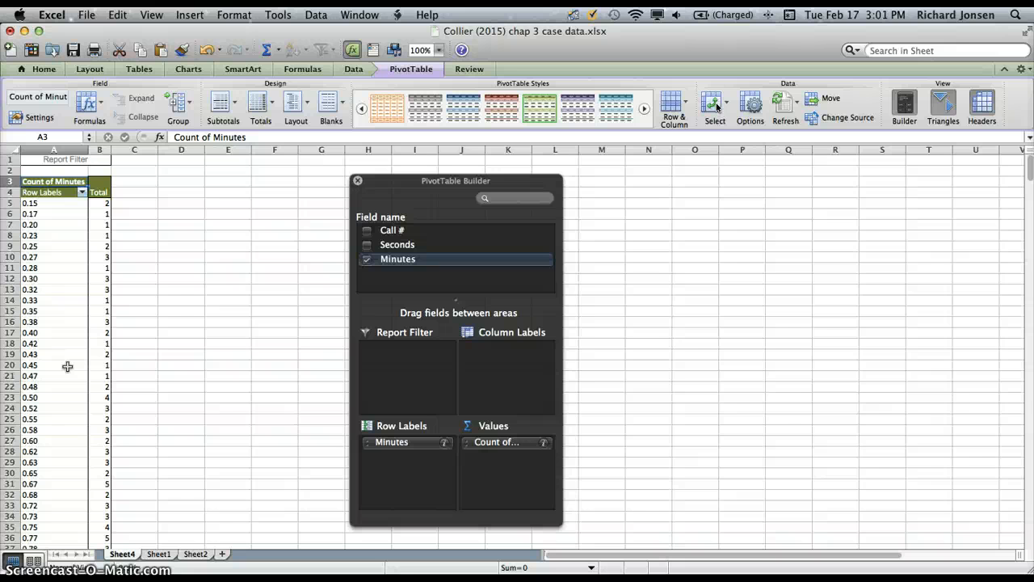
Open the Grouping settings for the PivotTable's minutes row labels and set the starting value to 0.
{"action": "left_click", "coordinate": [65, 268]}
{"action": "right_click", "coordinate": [65, 268]}
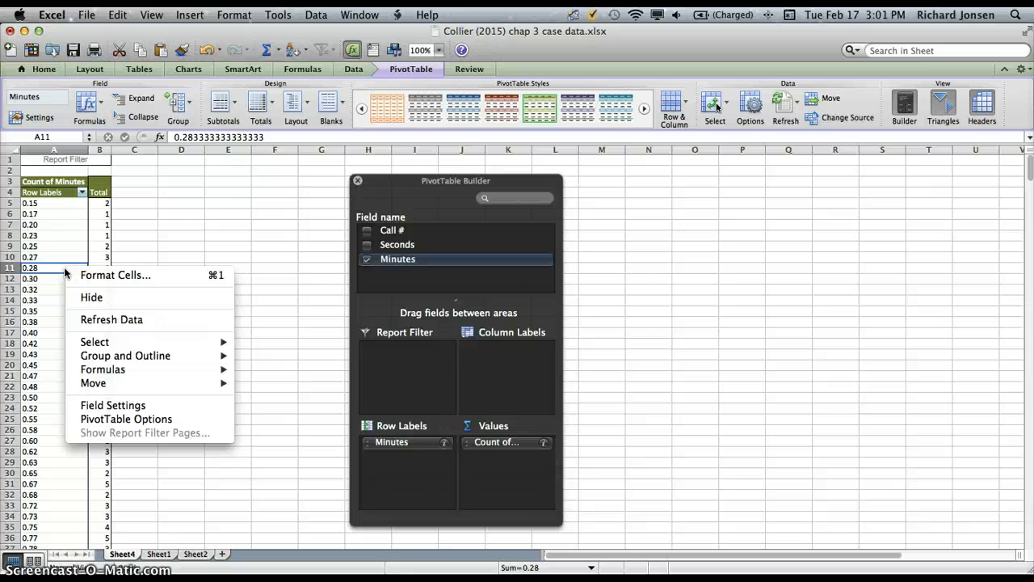
{"action": "mouse_move", "coordinate": [109, 358]}
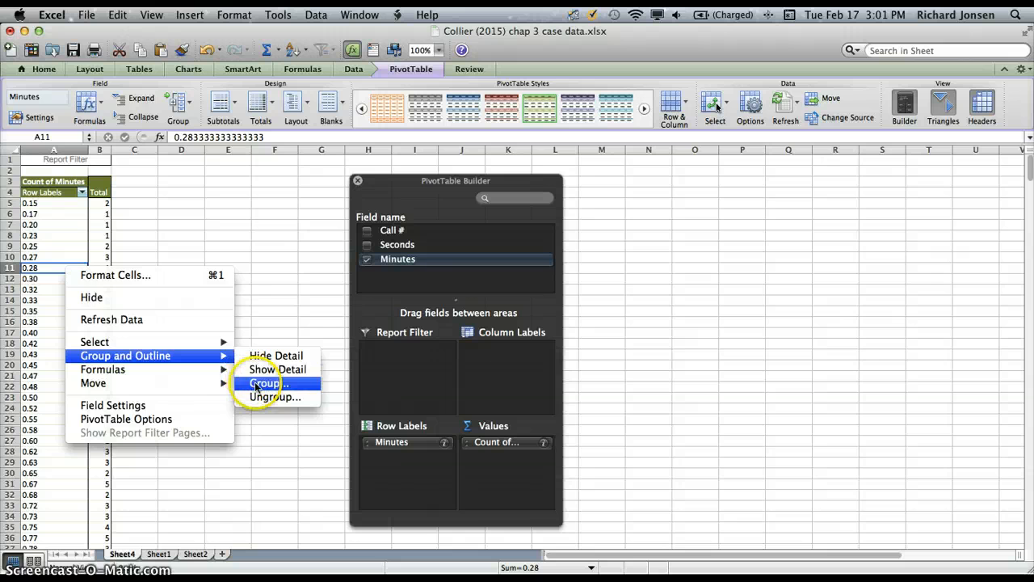
{"action": "left_click", "coordinate": [255, 384]}
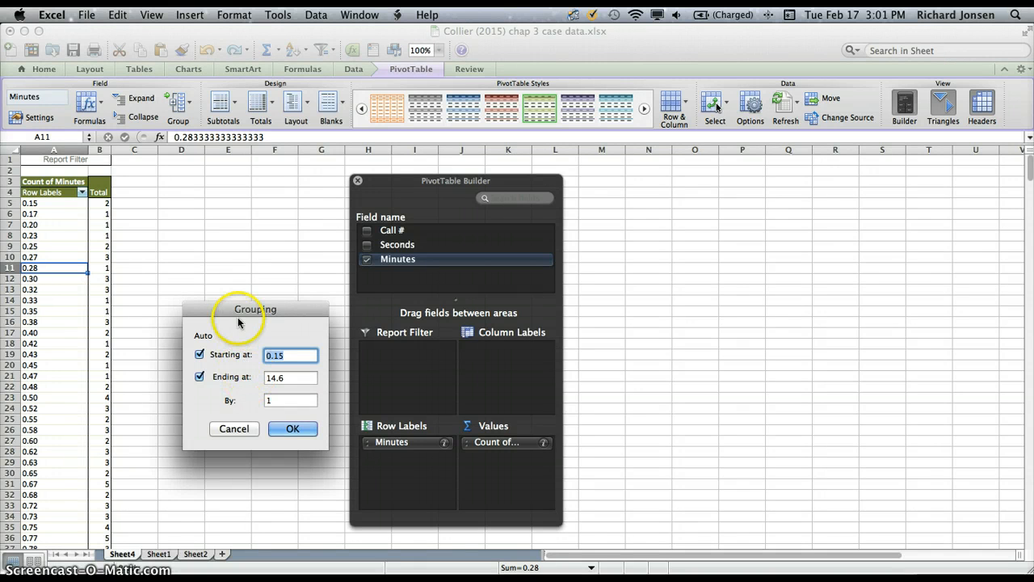
{"action": "left_click_drag", "start_coordinate": [219, 315], "coordinate": [196, 211]}
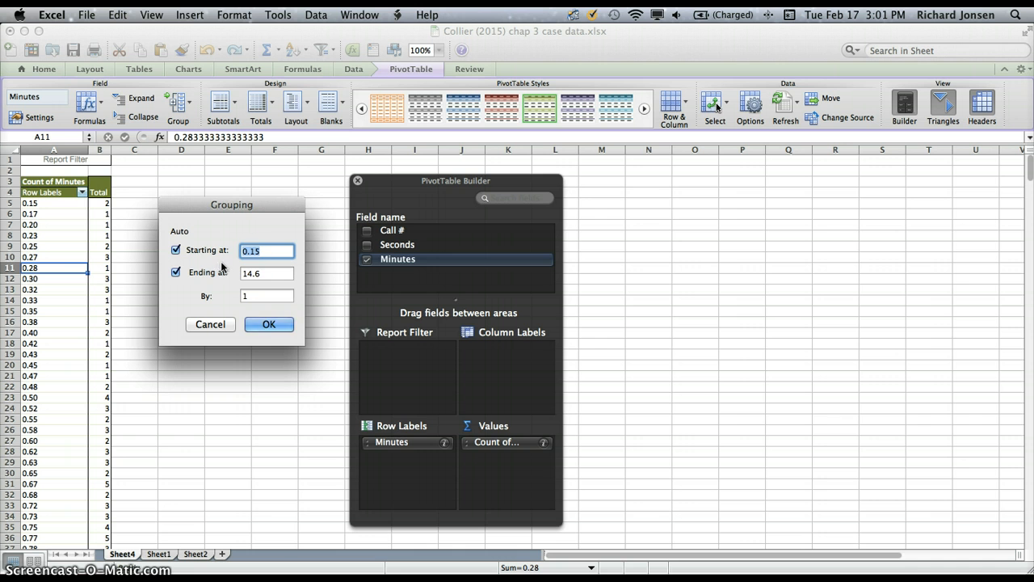
{"action": "left_click", "coordinate": [267, 255]}
{"action": "key", "text": "BackSpace"}
{"action": "key", "text": "BackSpace"}
{"action": "key", "text": "BackSpace"}
{"action": "type", "text": "."}
Set the grouping's ending value to 15 with intervals of 1 and apply the grouping.
{"action": "left_click", "coordinate": [270, 274]}
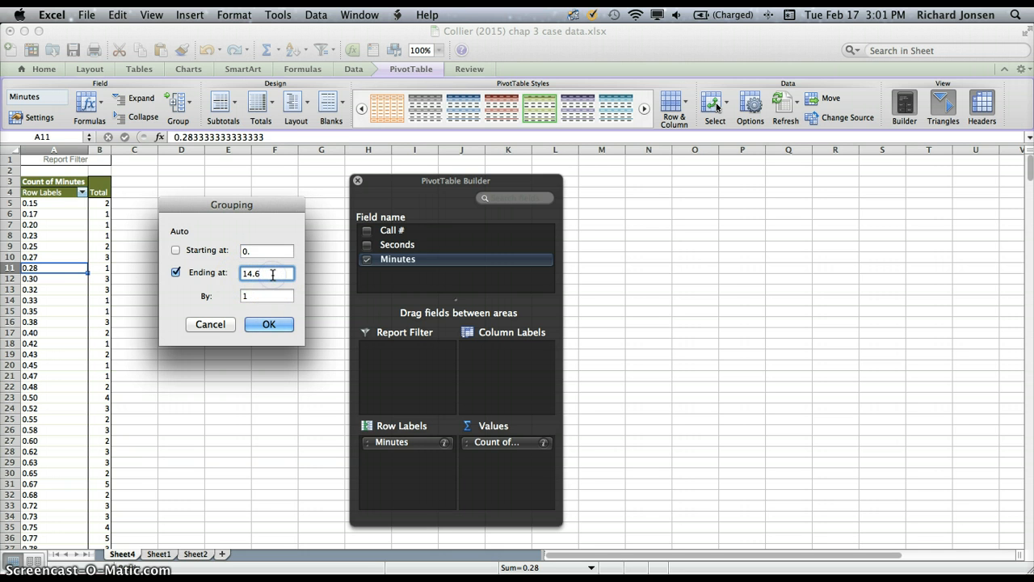
{"action": "key", "text": "BackSpace"}
{"action": "key", "text": "BackSpace"}
{"action": "key", "text": "BackSpace"}
{"action": "key", "text": "BackSpace"}
{"action": "type", "text": "15"}
{"action": "left_click", "coordinate": [272, 294]}
{"action": "left_click", "coordinate": [267, 325]}
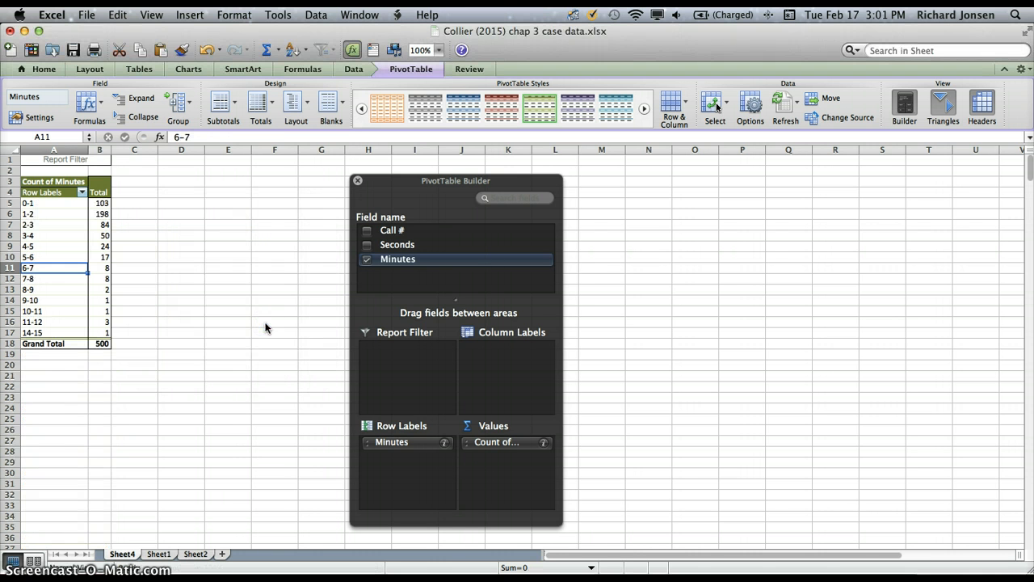
Deselect the PivotTable and set the sheet zoom to 150%.
{"action": "left_click", "coordinate": [143, 303]}
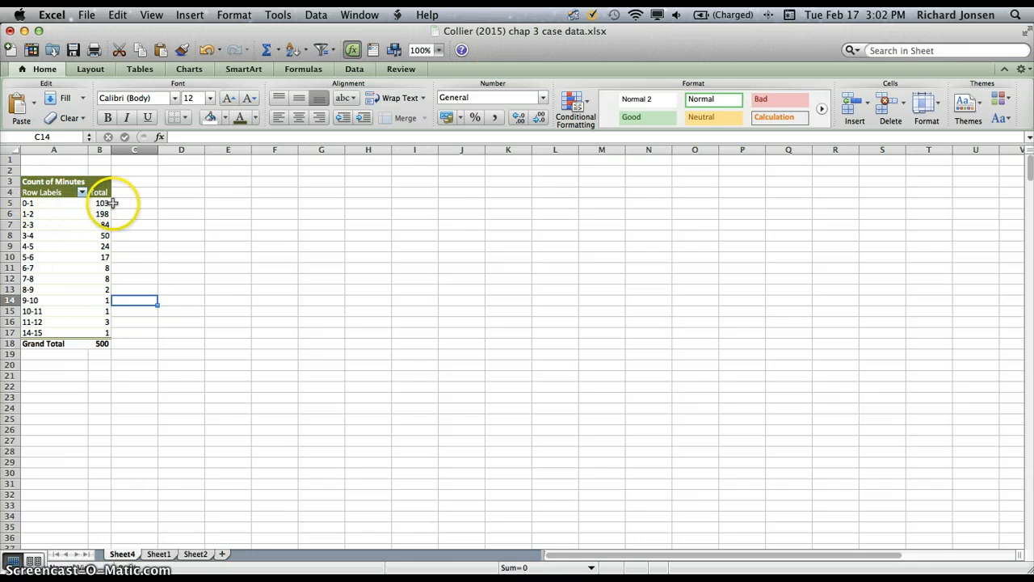
{"action": "left_click", "coordinate": [437, 50]}
{"action": "left_click", "coordinate": [438, 79]}
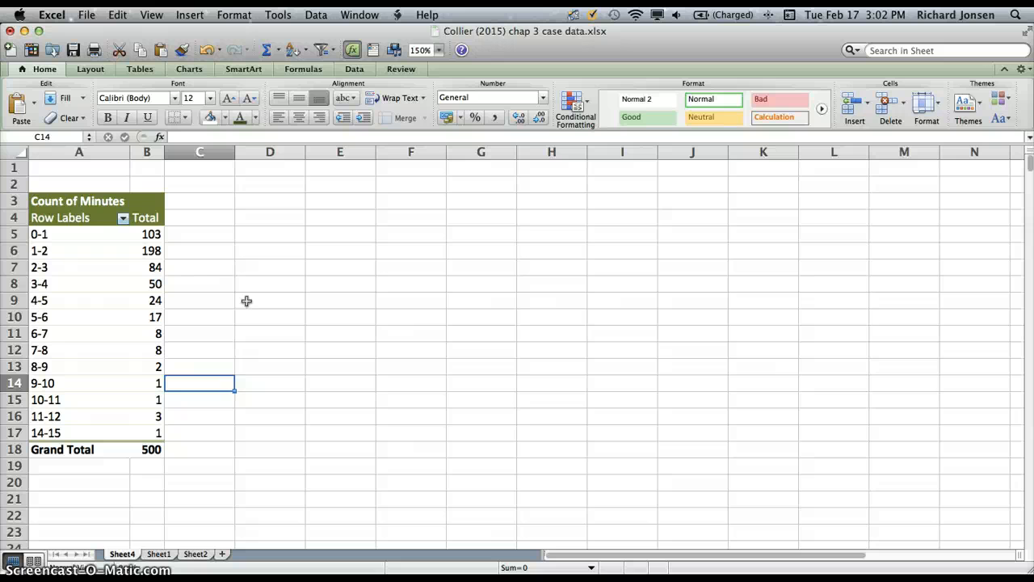
Insert a 2-D Clustered Column chart based on the grouped PivotTable.
{"action": "left_click", "coordinate": [75, 235]}
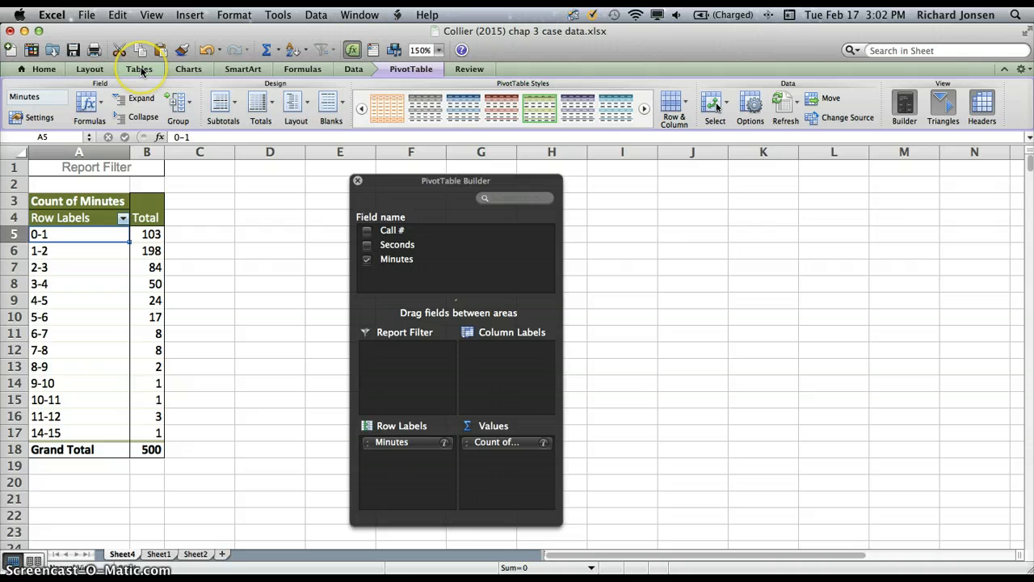
{"action": "left_click", "coordinate": [185, 70]}
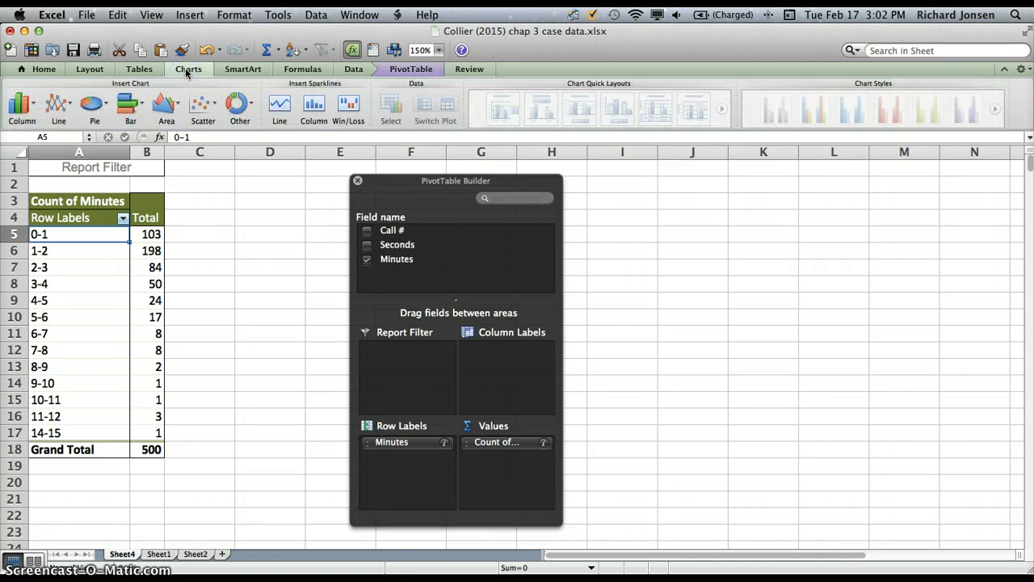
{"action": "left_click", "coordinate": [17, 105]}
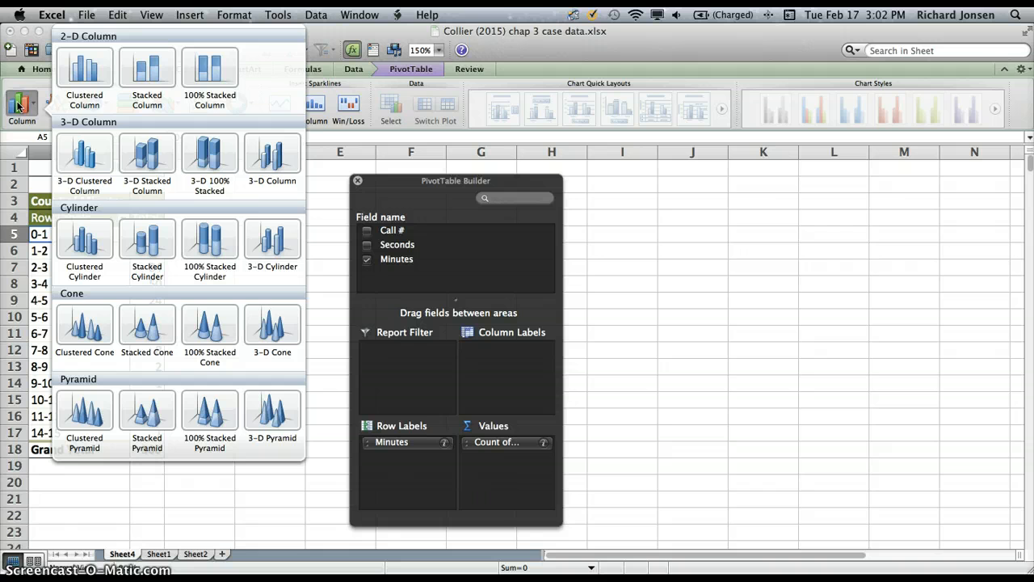
{"action": "left_click", "coordinate": [83, 71]}
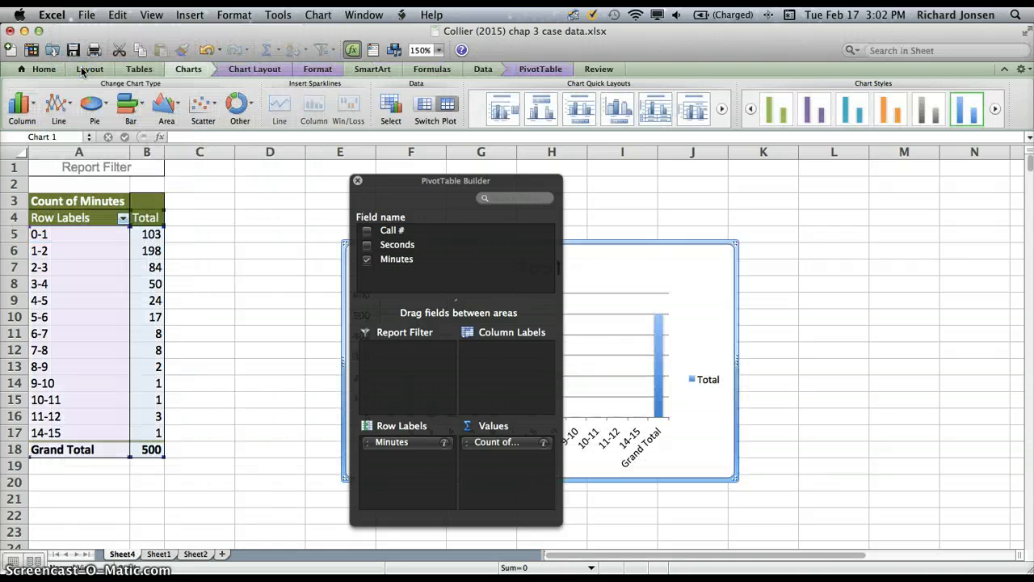
Close the PivotTable Builder and move the chart up beside the PivotTable.
{"action": "left_click", "coordinate": [358, 181]}
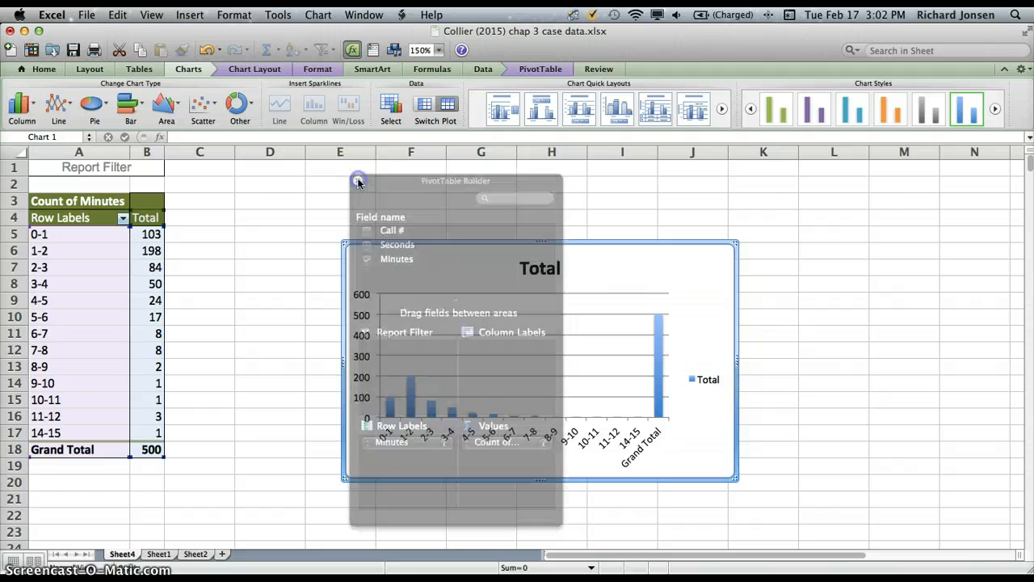
{"action": "left_click_drag", "start_coordinate": [462, 267], "coordinate": [368, 230]}
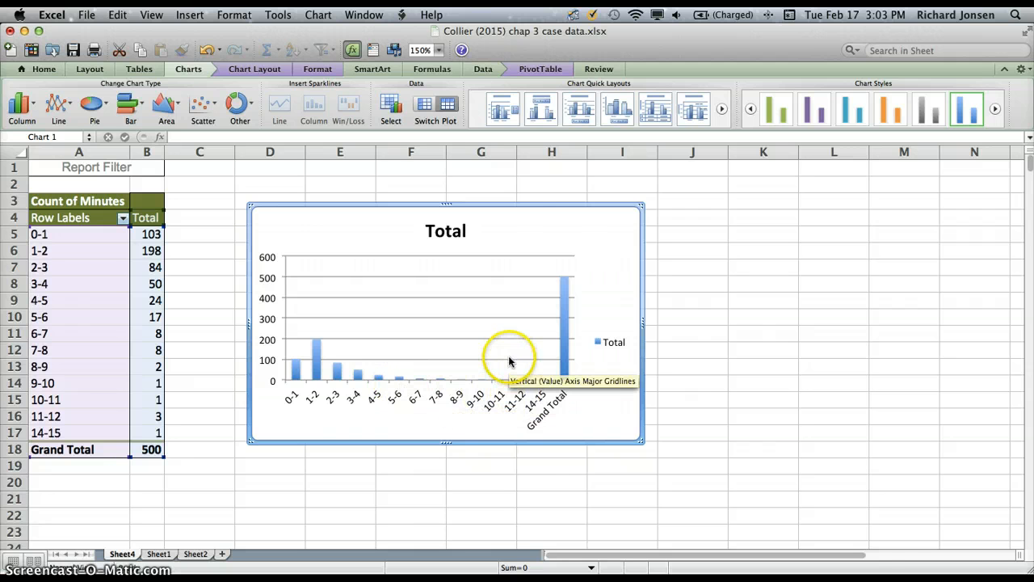
Change the chart's data range to =Sheet4!$A$4:$B$17 so the Grand Total row is excluded.
{"action": "mouse_move", "coordinate": [565, 327]}
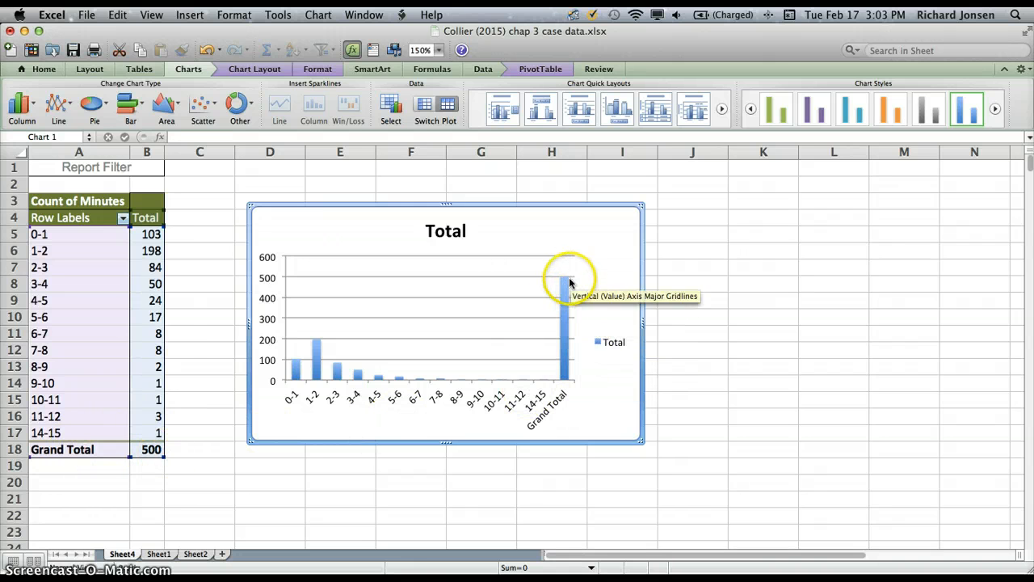
{"action": "mouse_move", "coordinate": [567, 353]}
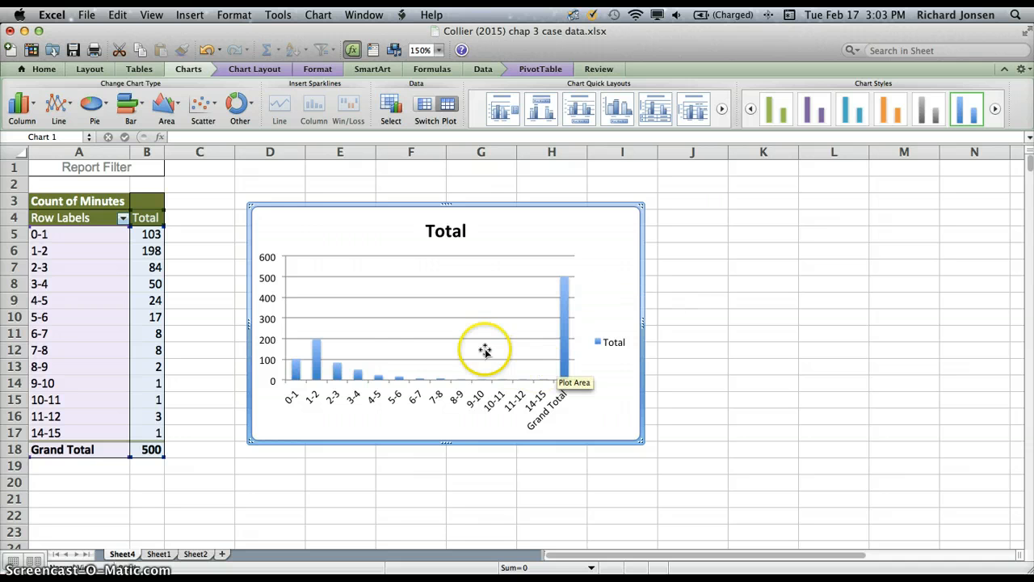
{"action": "mouse_move", "coordinate": [313, 371]}
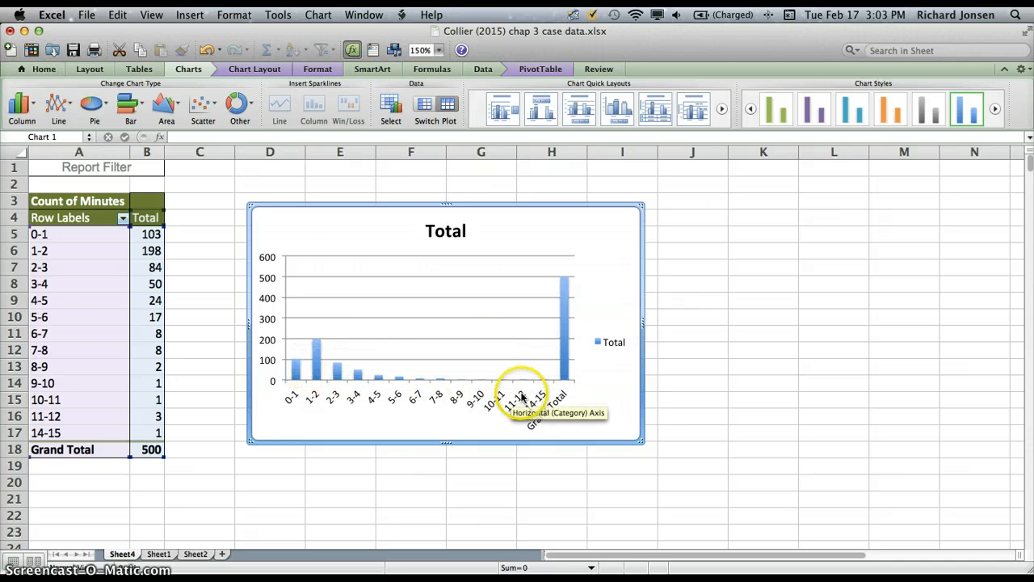
{"action": "right_click", "coordinate": [602, 258]}
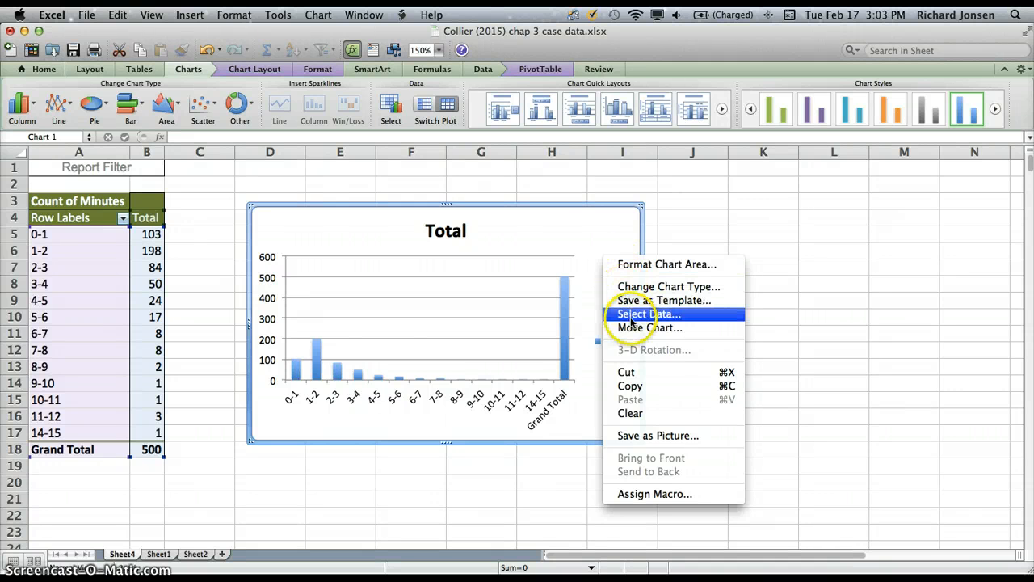
{"action": "left_click", "coordinate": [631, 319]}
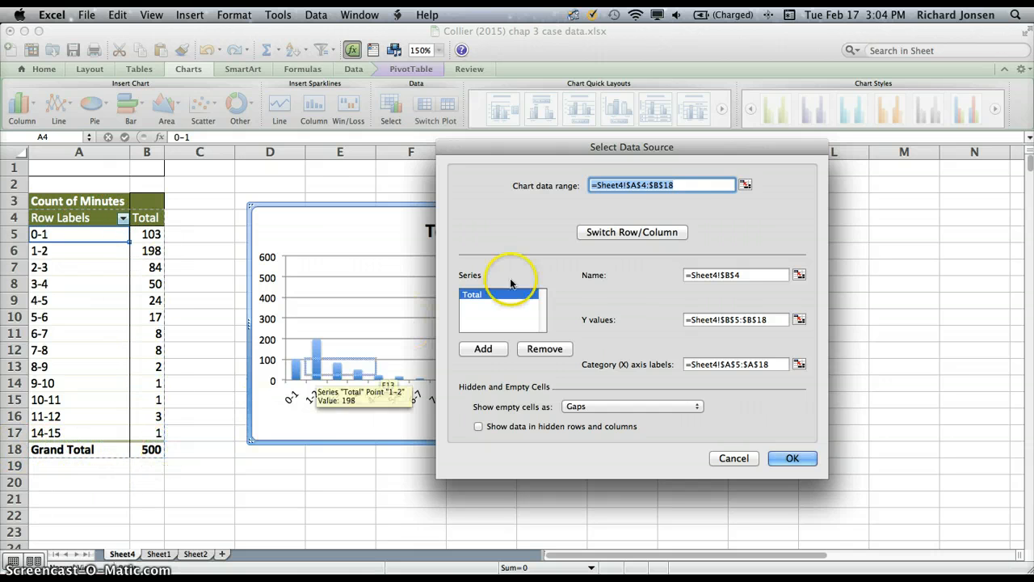
{"action": "left_click", "coordinate": [678, 185]}
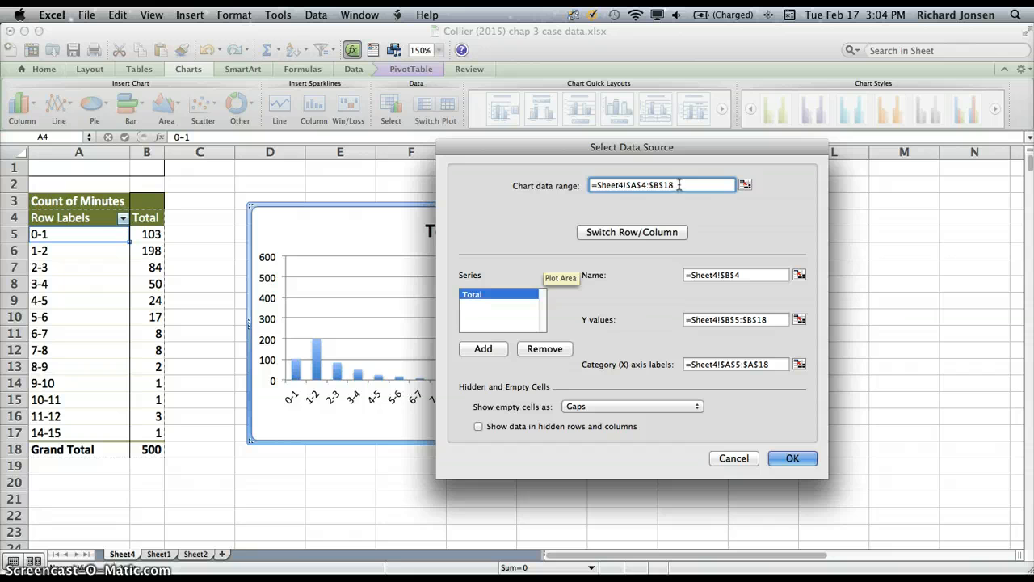
{"action": "left_click", "coordinate": [676, 185]}
{"action": "key", "text": "BackSpace"}
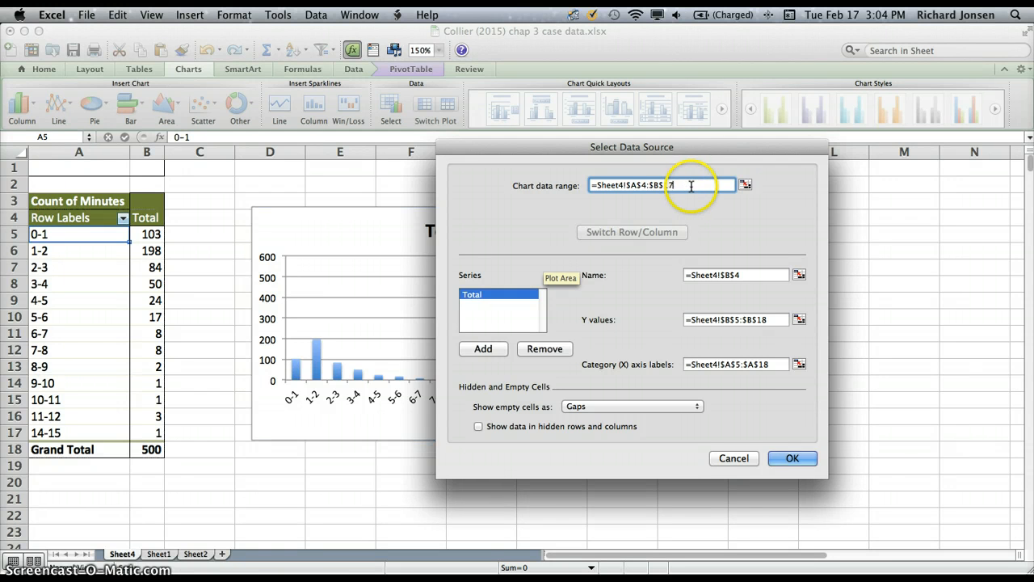
{"action": "type", "text": "7"}
{"action": "left_click", "coordinate": [791, 458]}
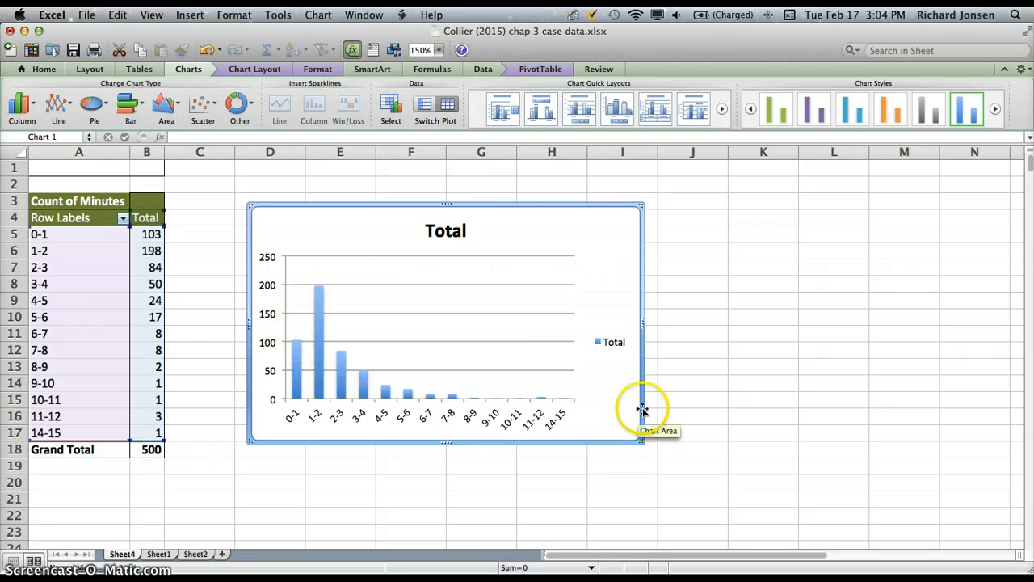
Delete the chart's legend and change the chart title to "Call Wait Times (minutes)".
{"action": "right_click", "coordinate": [614, 343]}
{"action": "left_click", "coordinate": [644, 349]}
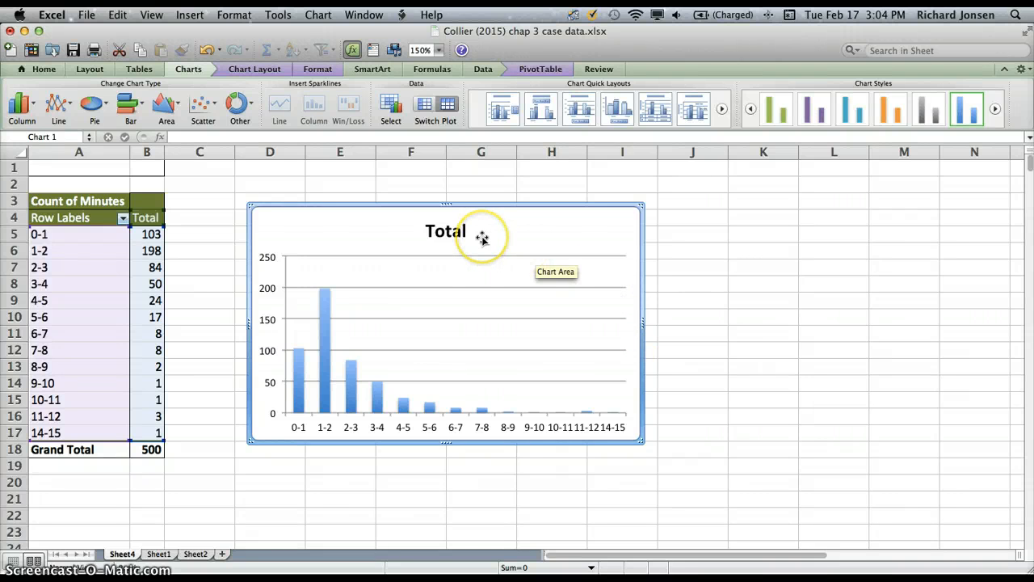
{"action": "left_click", "coordinate": [448, 233]}
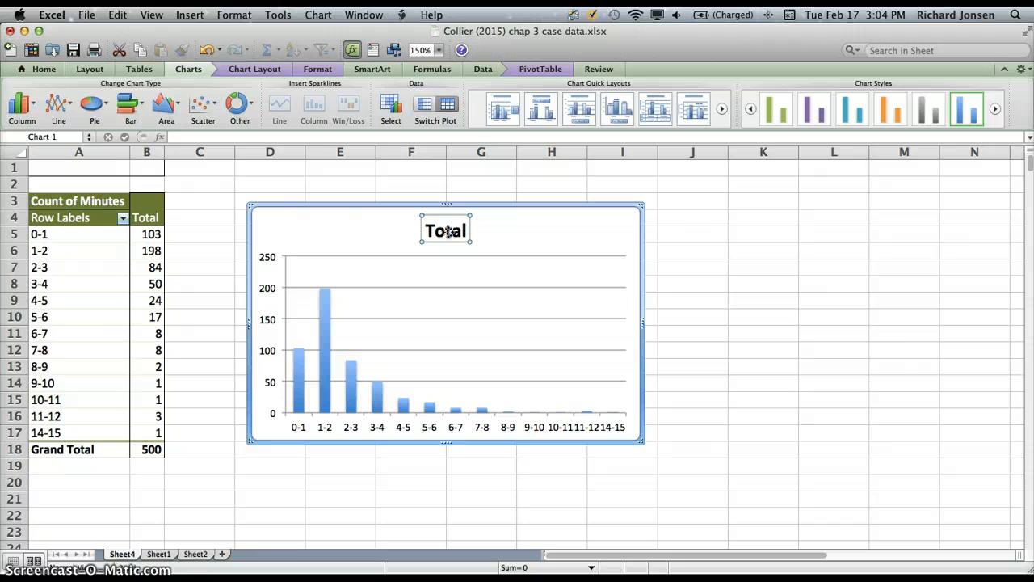
{"action": "double_click", "coordinate": [449, 231]}
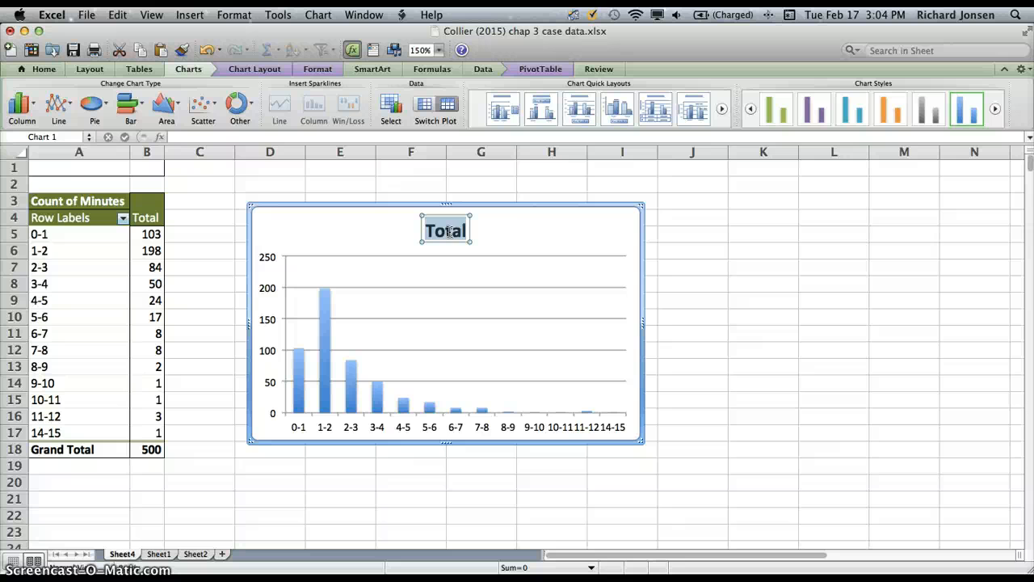
{"action": "type", "text": "Call Wait Times ("}
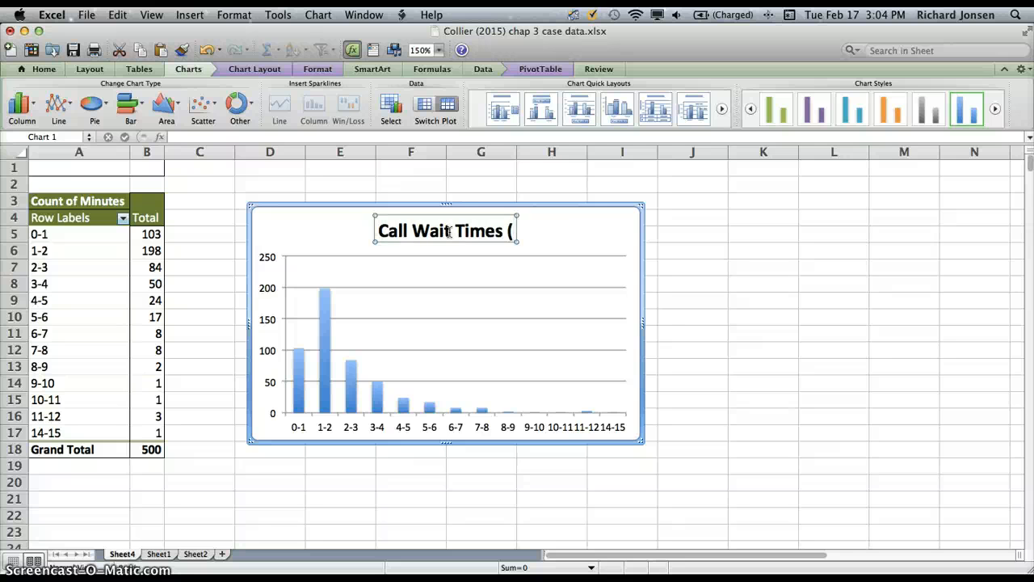
{"action": "type", "text": "minutes)"}
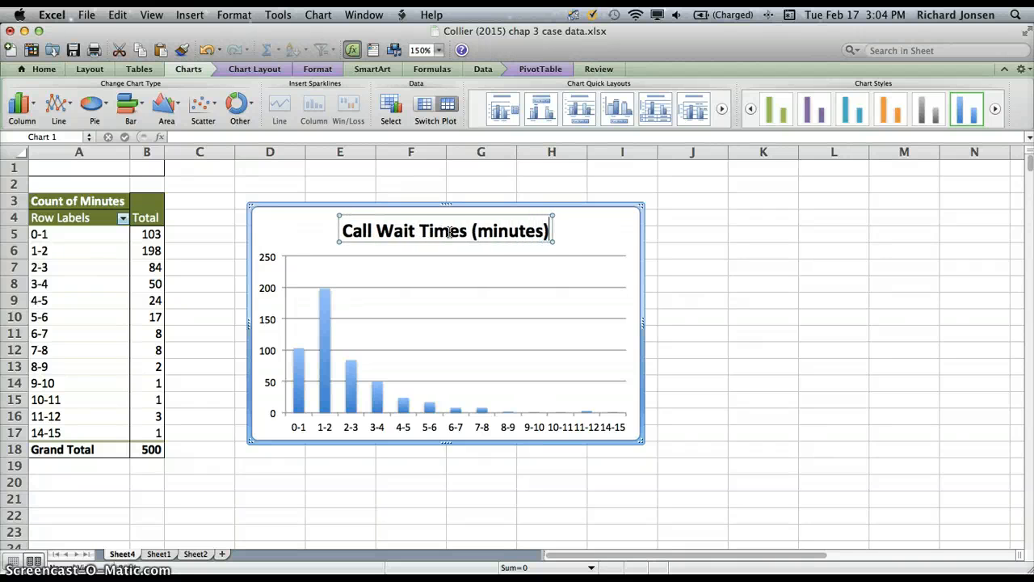
{"action": "left_click", "coordinate": [705, 255]}
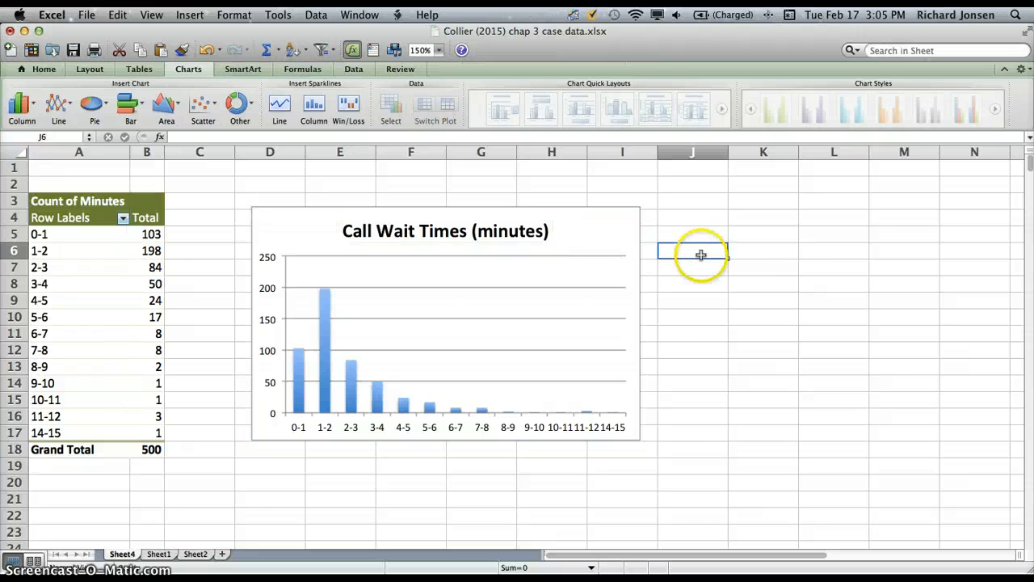